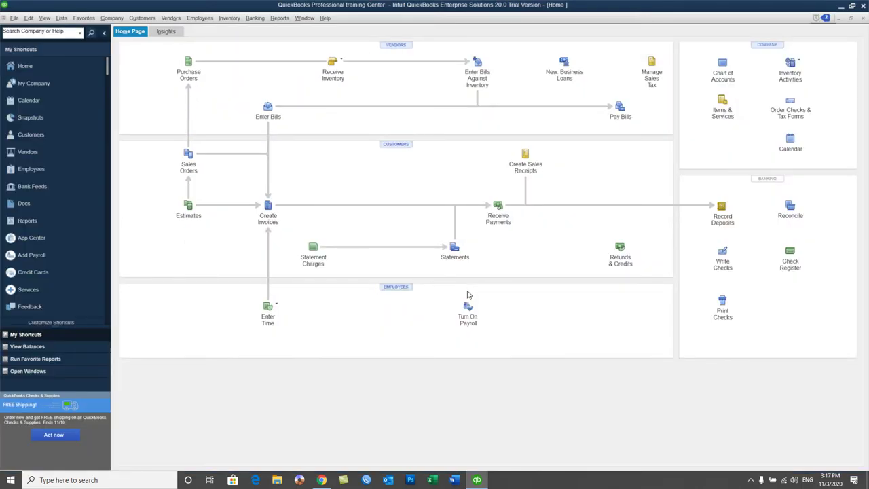
# - Review the customer records, list filters, and the options for new customers and transactions in the Customer Center, and close it
pyautogui.click(156, 21)
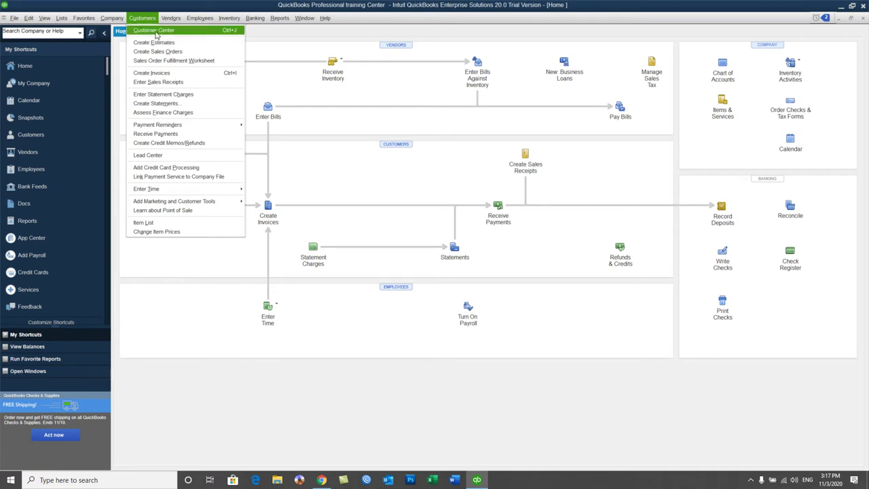
pyautogui.click(155, 33)
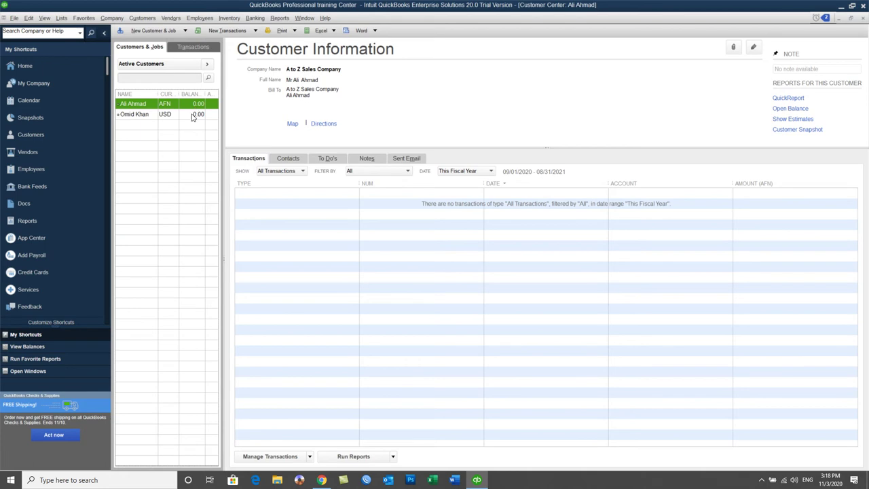
pyautogui.click(193, 115)
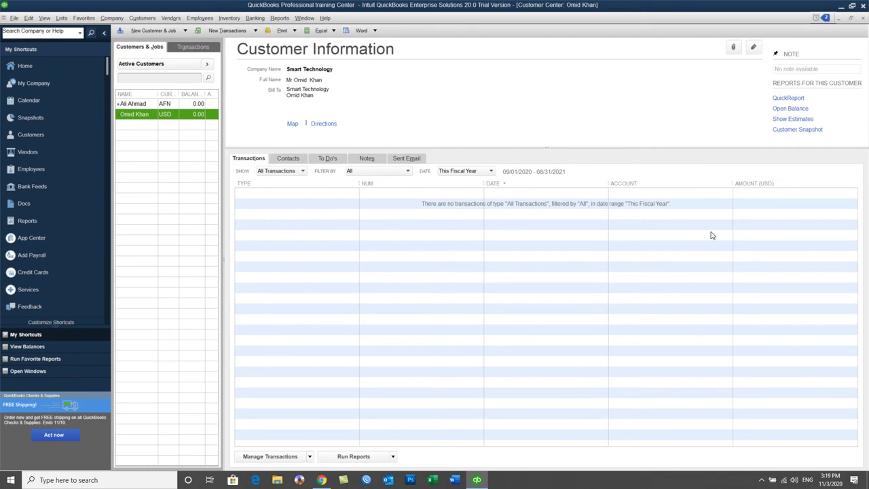
pyautogui.click(150, 63)
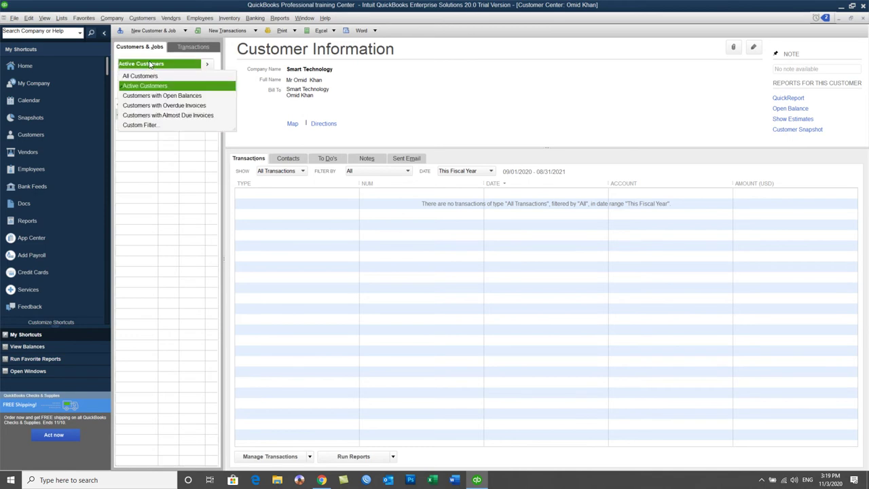
pyautogui.click(150, 64)
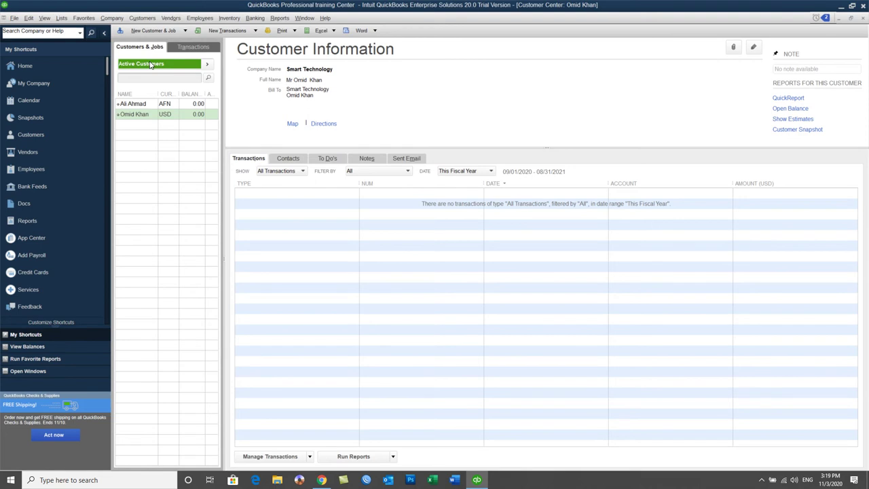
pyautogui.click(155, 32)
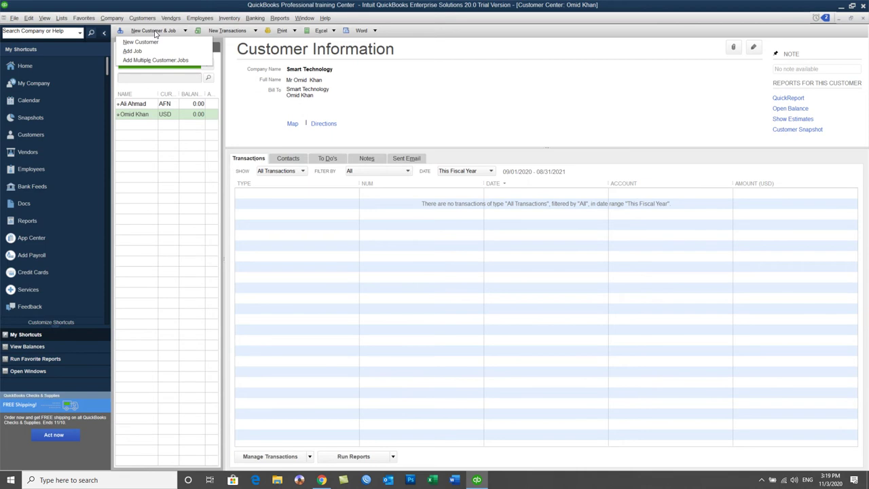
pyautogui.click(229, 32)
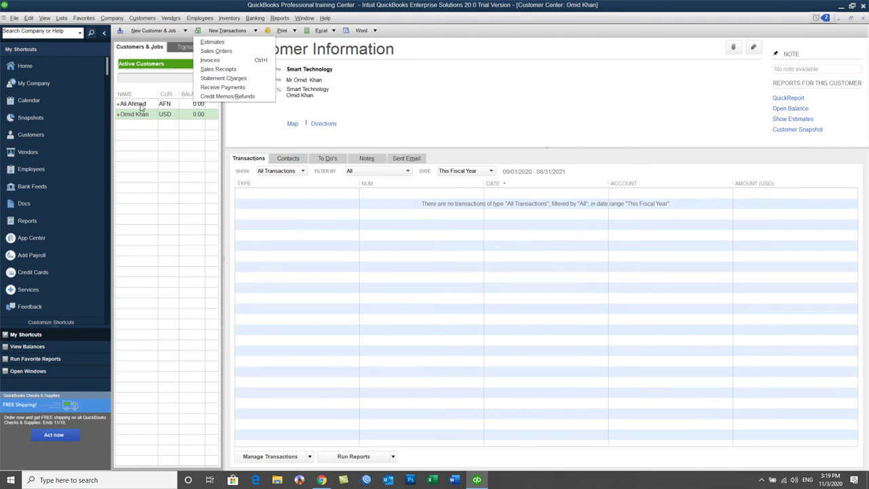
pyautogui.click(626, 52)
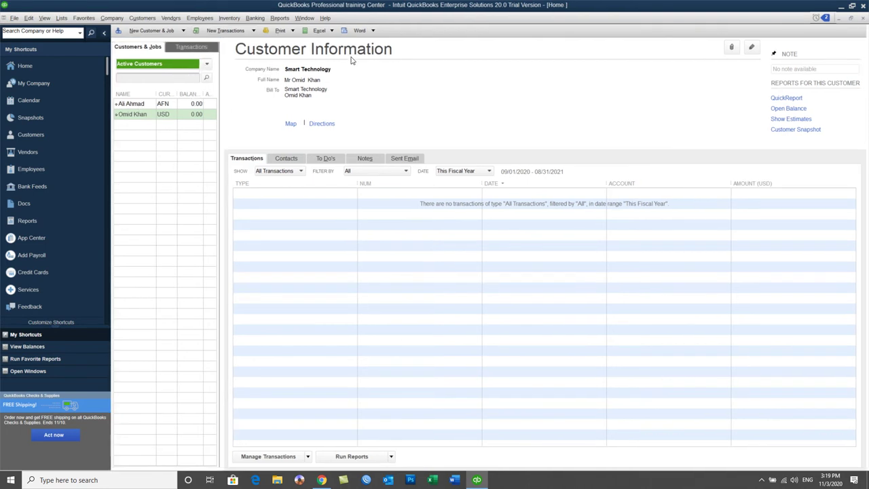
pyautogui.click(863, 18)
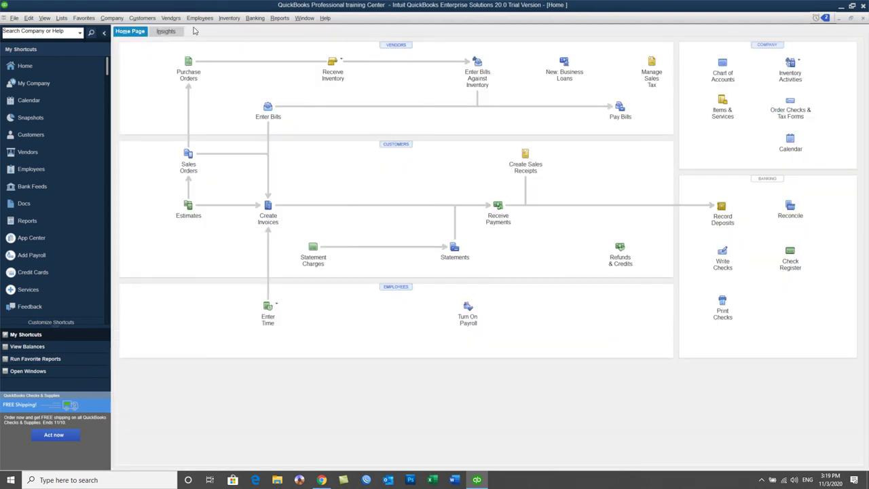
# - Create a new estimate for the A to Z Sales Company customer, who uses AFN currency
pyautogui.click(140, 19)
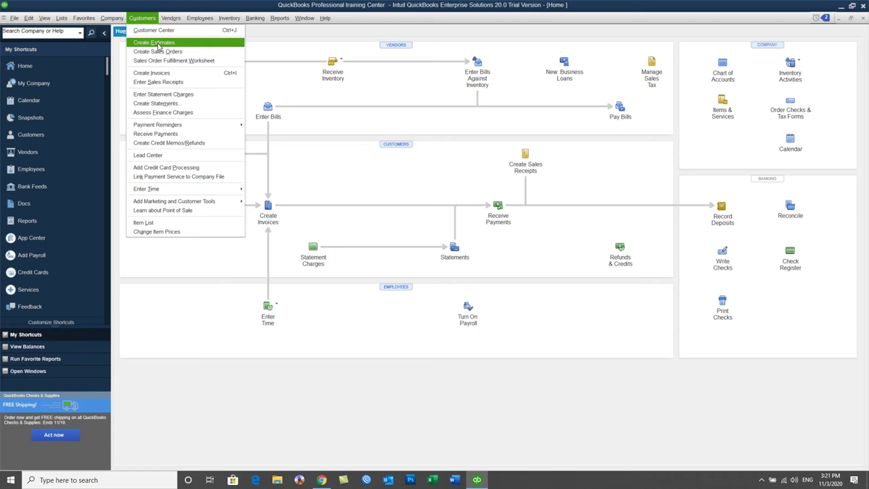
pyautogui.click(158, 44)
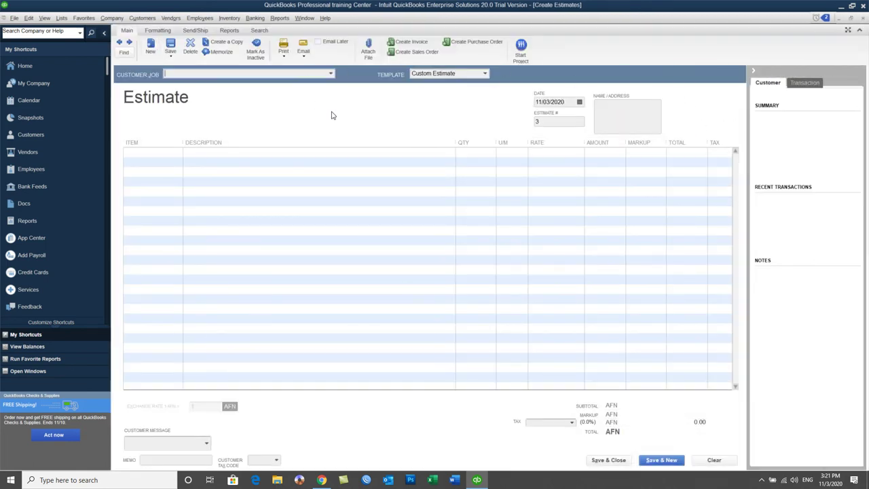
pyautogui.click(331, 74)
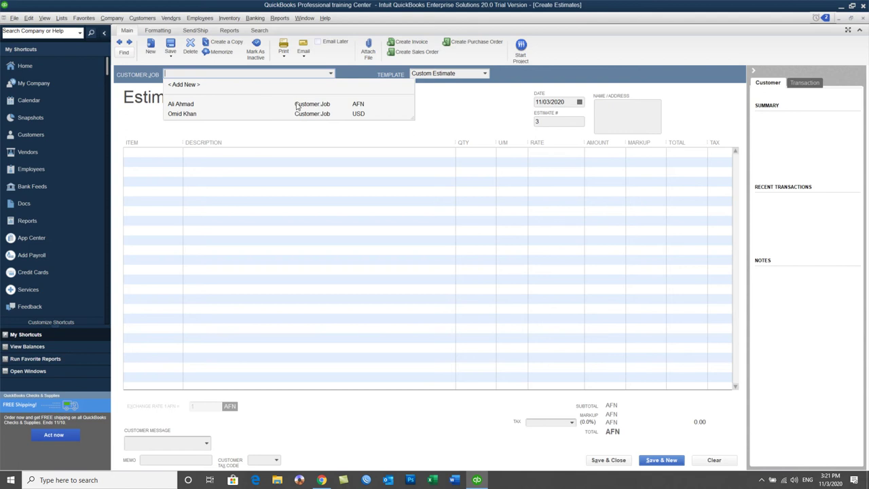
pyautogui.click(357, 105)
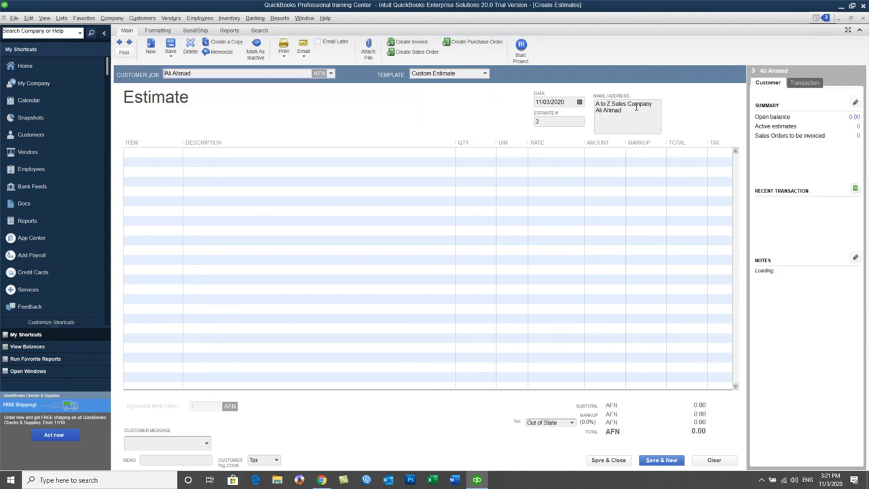
pyautogui.moveTo(634, 116); pyautogui.dragTo(594, 101)
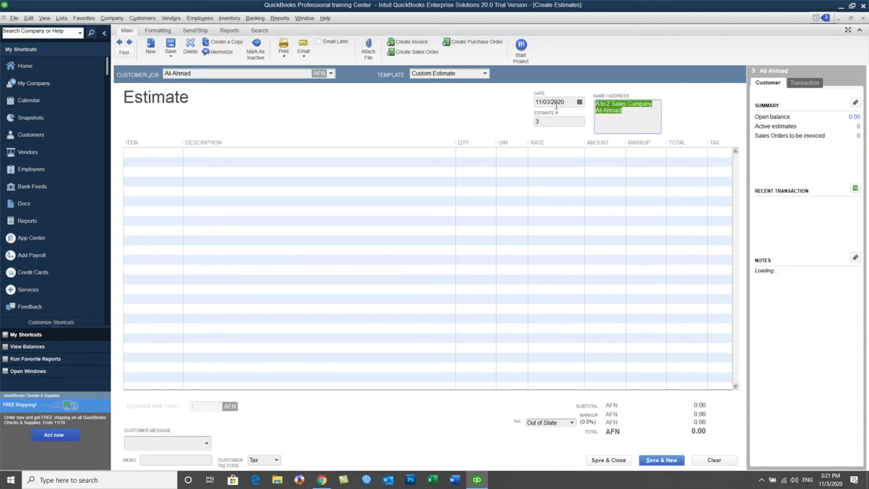
# - Set the estimate's date to 10/15/2020 and its estimate number to 1
pyautogui.click(579, 101)
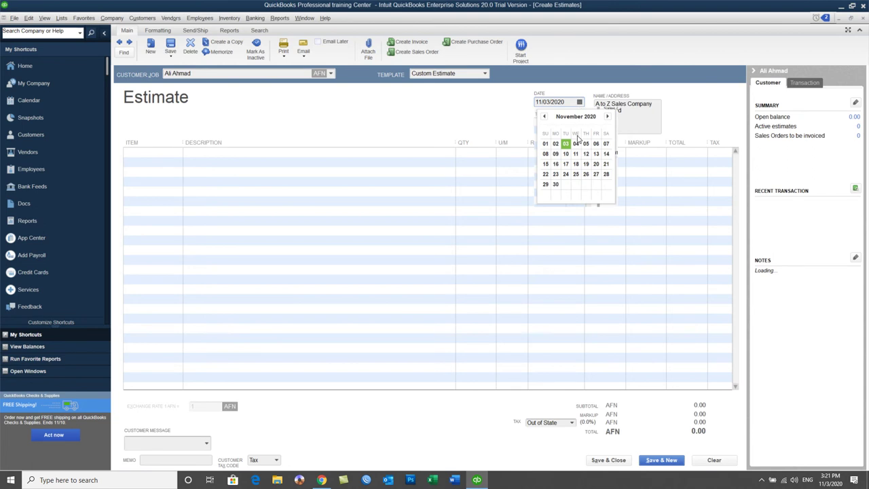
pyautogui.click(543, 116)
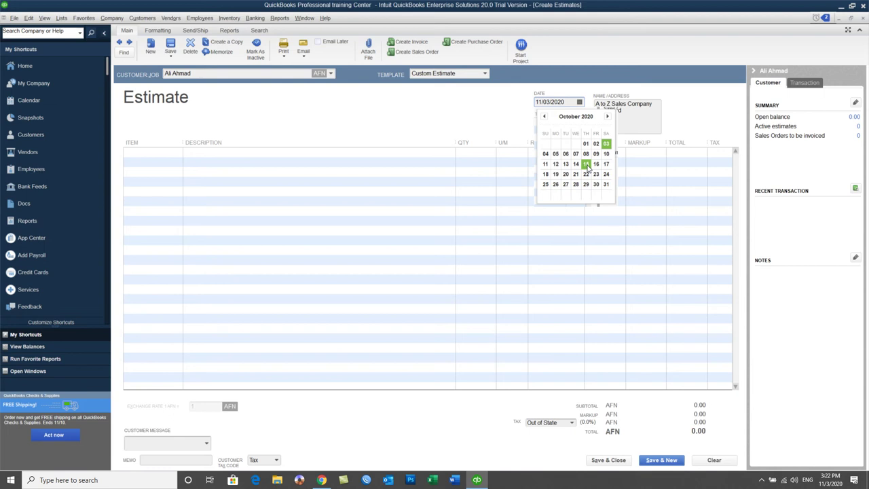
pyautogui.click(587, 165)
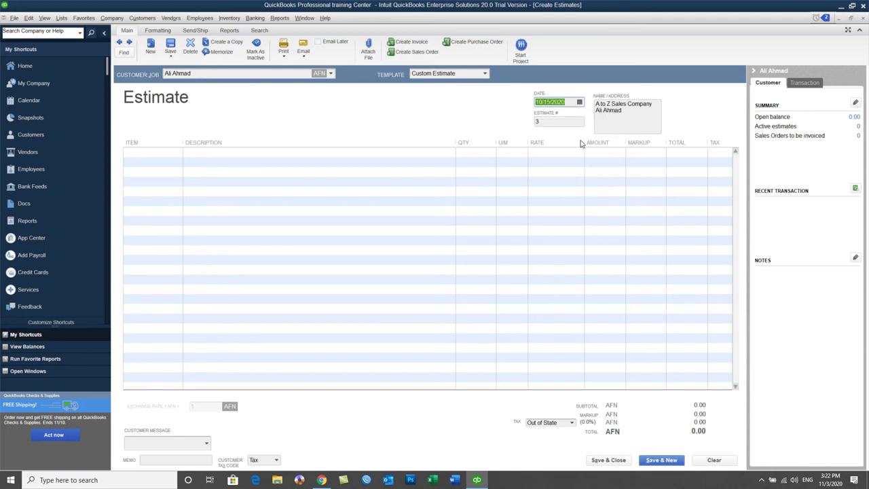
pyautogui.click(570, 103)
pyautogui.click(545, 123)
pyautogui.write('1')
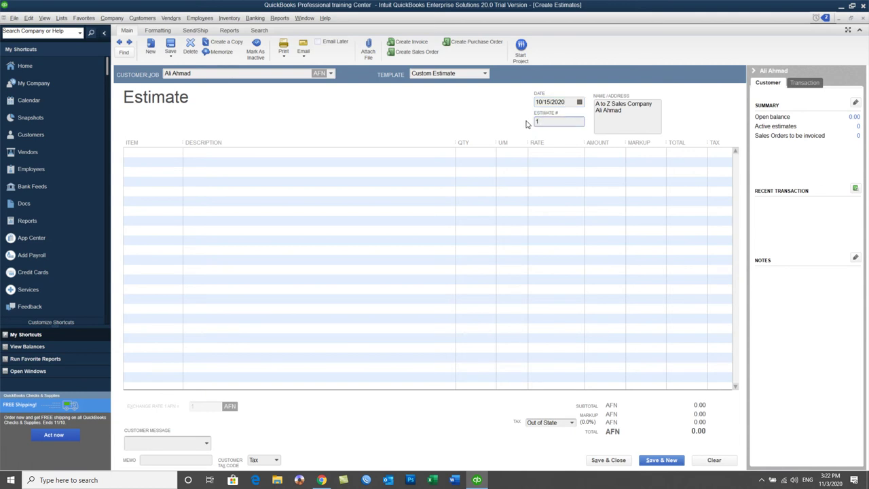
pyautogui.click(612, 120)
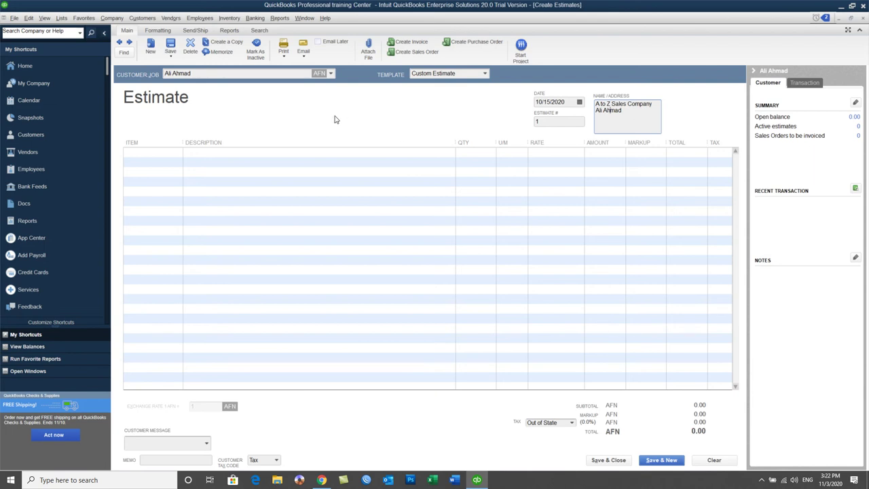
# - Switch the estimate to the USD customer to check the exchange rate field, and return to the AFN customer
pyautogui.click(329, 74)
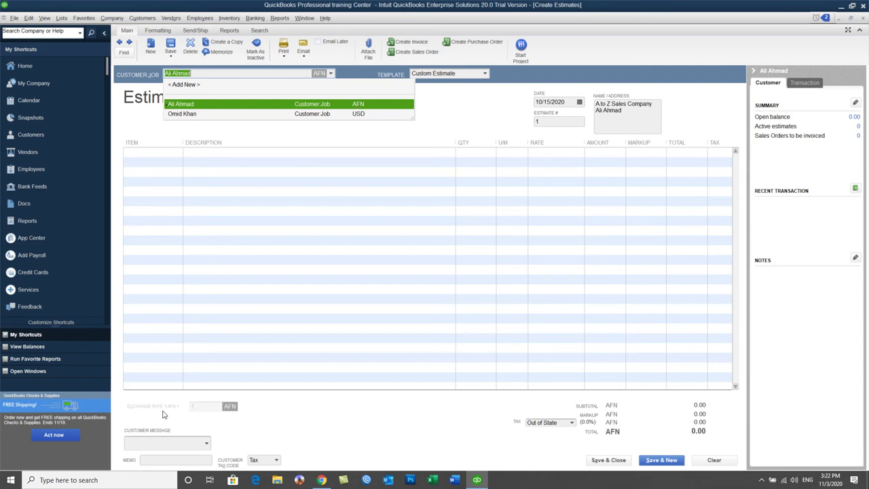
pyautogui.click(309, 114)
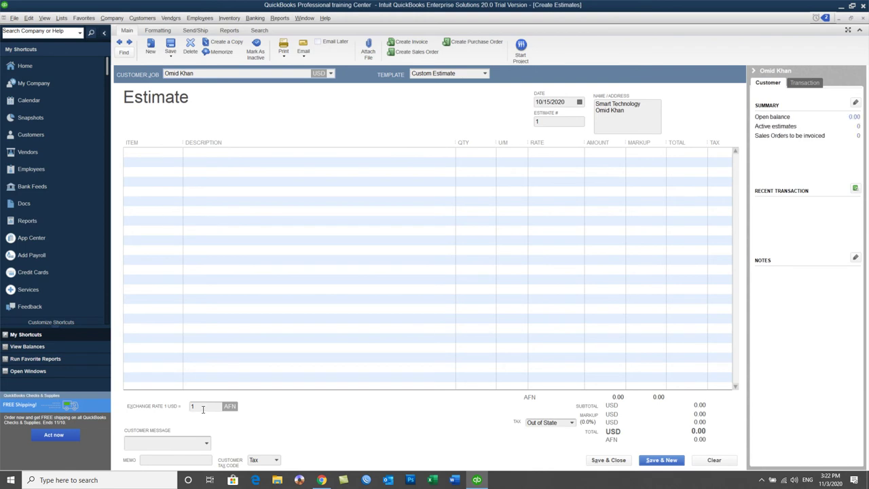
pyautogui.click(330, 73)
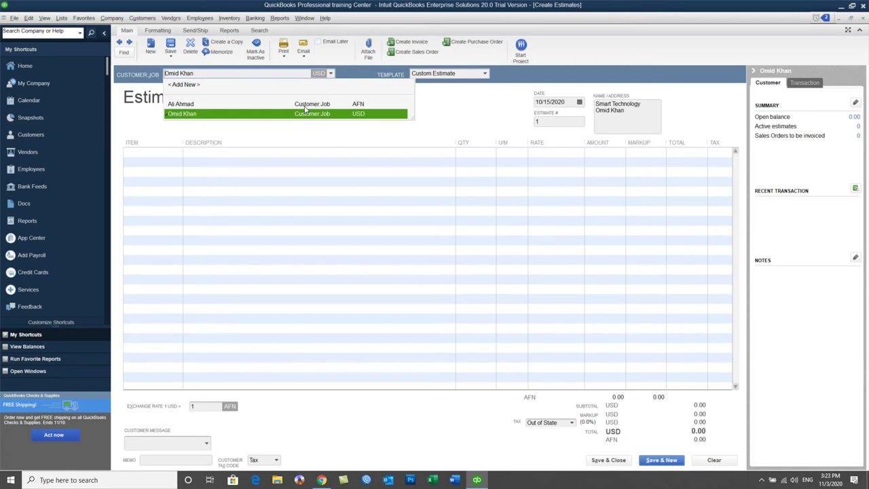
pyautogui.click(359, 105)
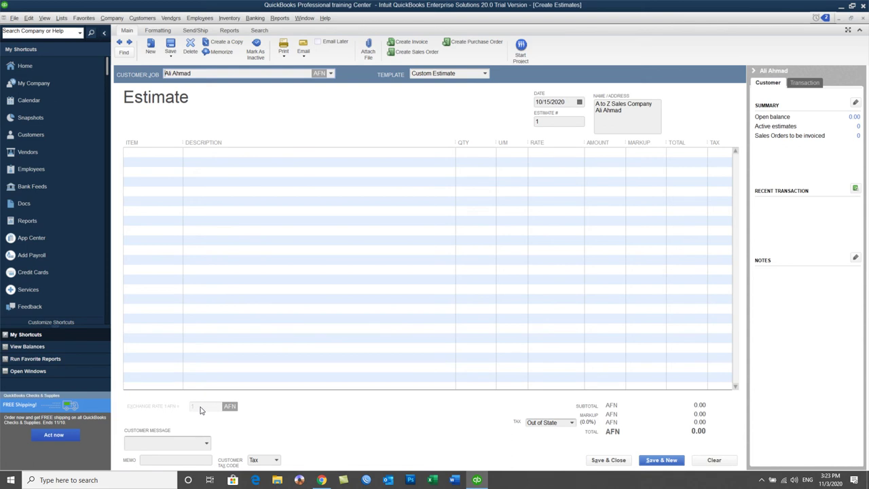
# - Add the inventory items 1TB HDD and 64 GB USB Disk to the first two lines of the estimate
pyautogui.click(170, 152)
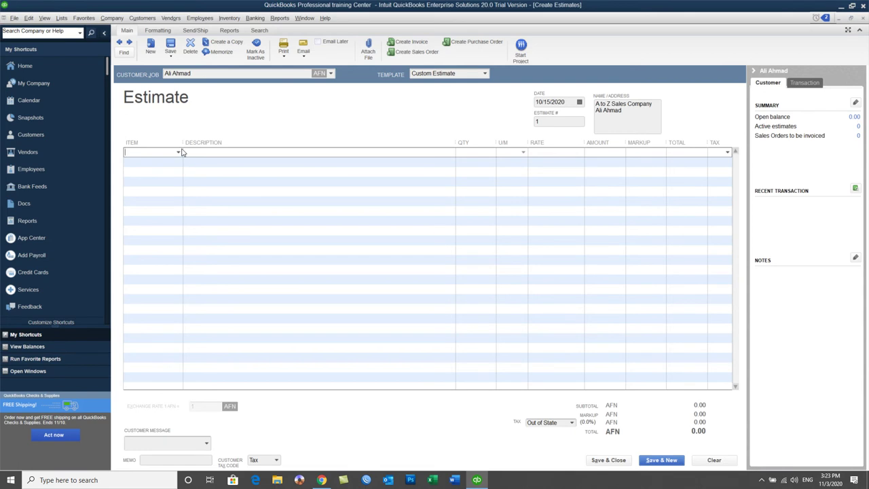
pyautogui.click(179, 152)
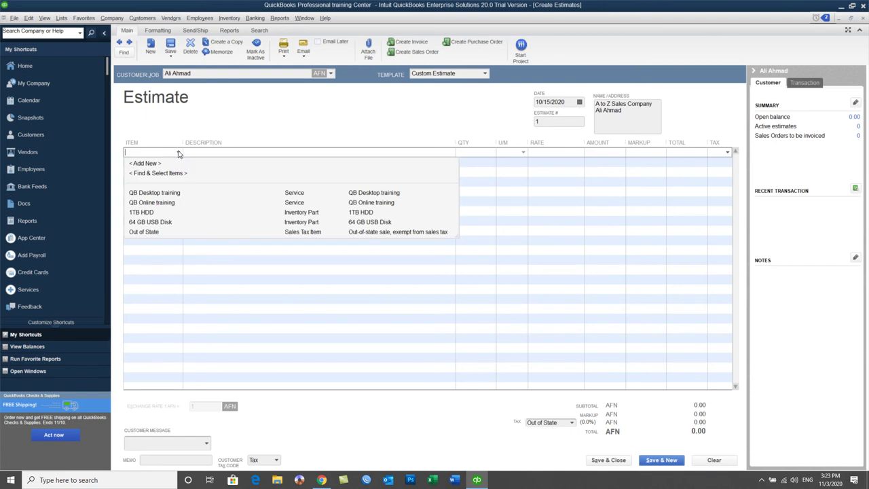
pyautogui.click(151, 213)
pyautogui.click(178, 162)
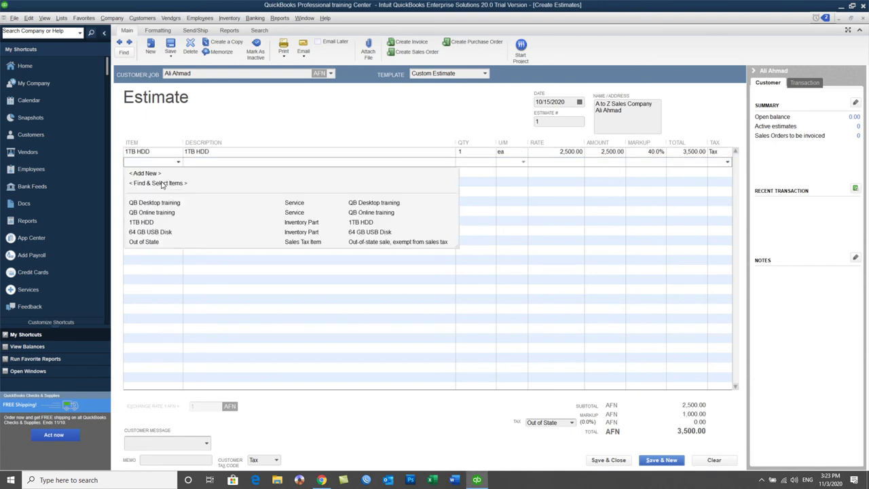
pyautogui.click(148, 233)
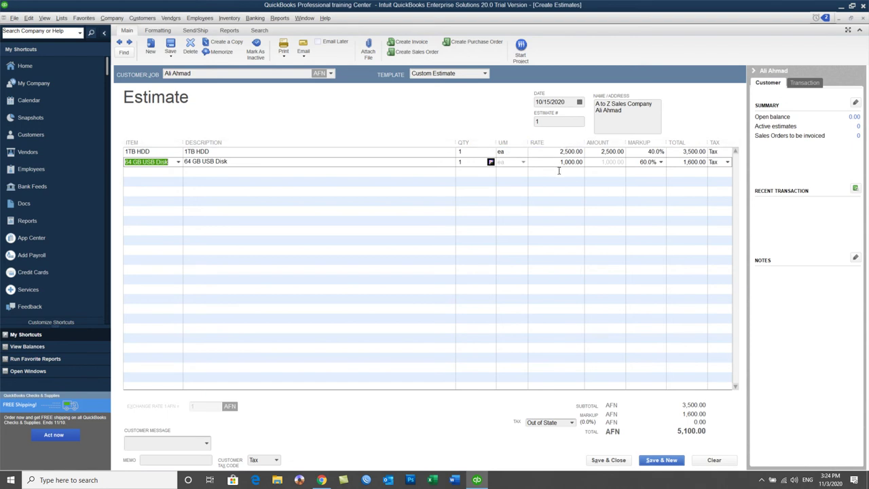
pyautogui.press('Tab')
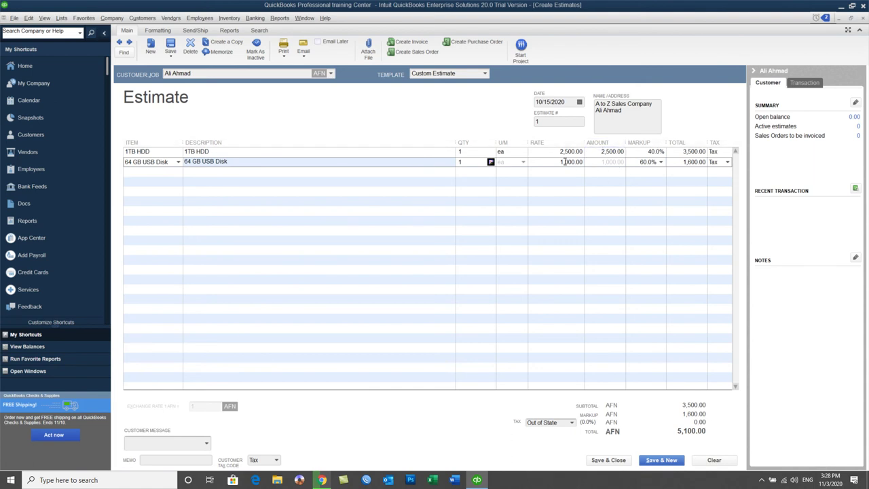
# - Set the tax code of both the 1TB HDD and 64 GB USB Disk lines to Non
pyautogui.click(719, 151)
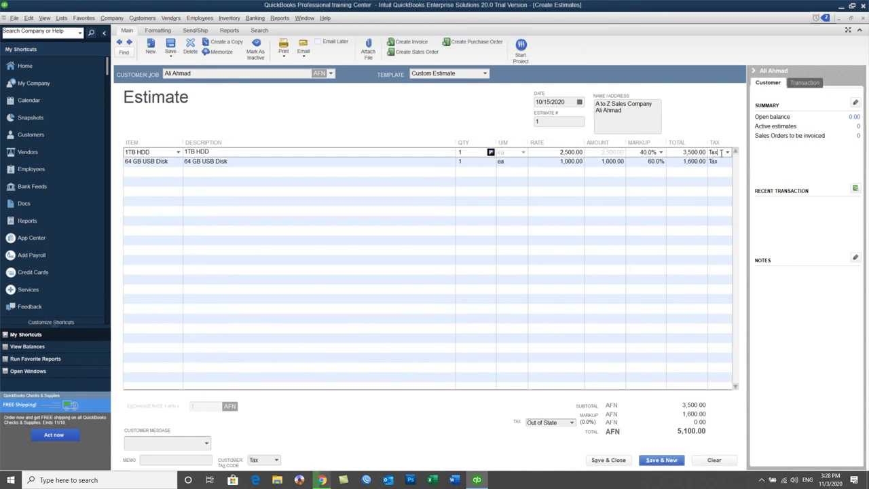
pyautogui.click(727, 154)
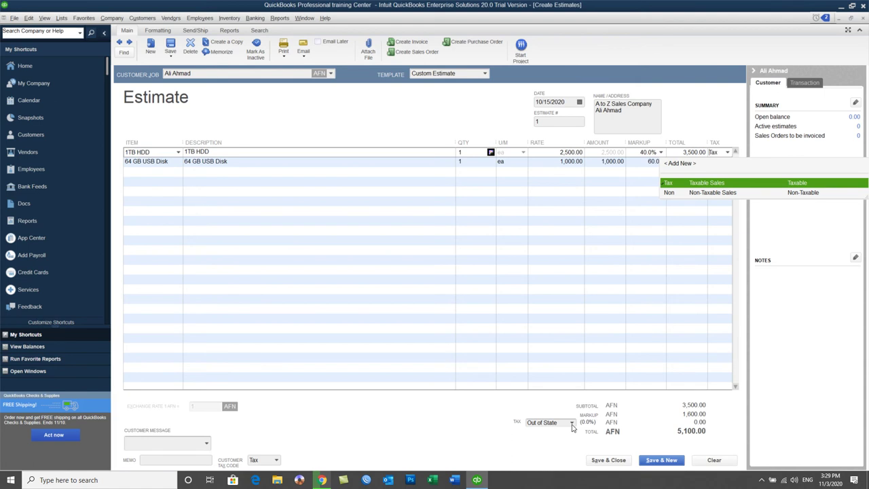
pyautogui.click(678, 193)
pyautogui.click(726, 162)
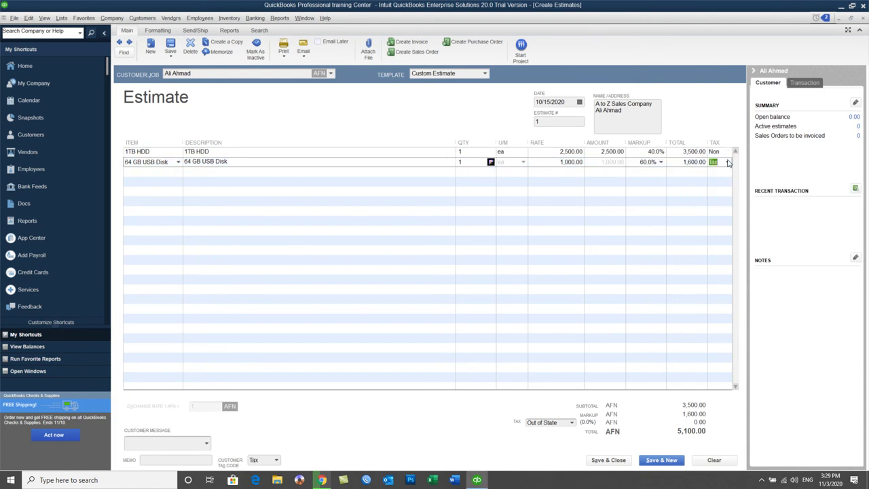
pyautogui.click(727, 162)
pyautogui.click(707, 204)
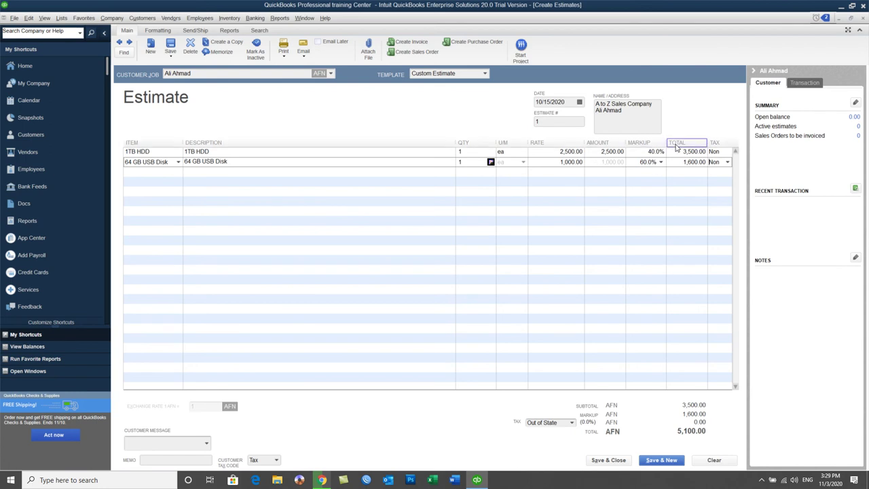
# - Set the customer message to "Thank you for your business." and preview the estimate's printout, ignoring all flagged spellings
pyautogui.click(206, 443)
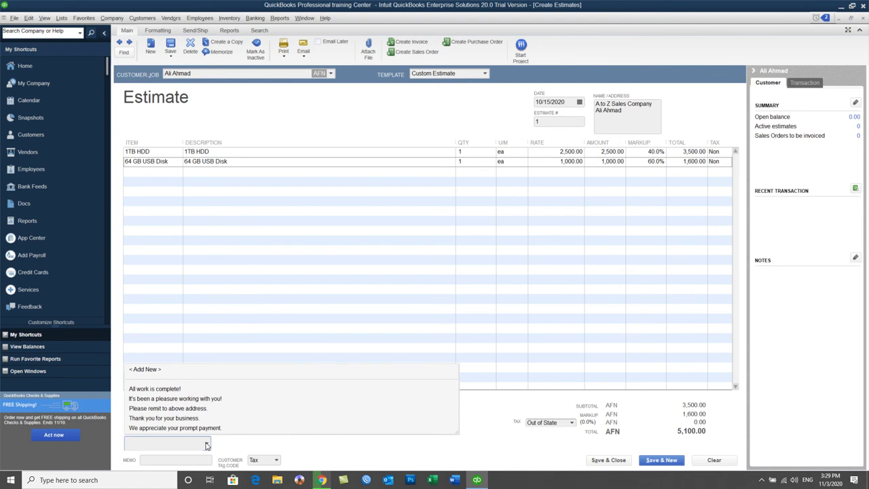
pyautogui.click(177, 418)
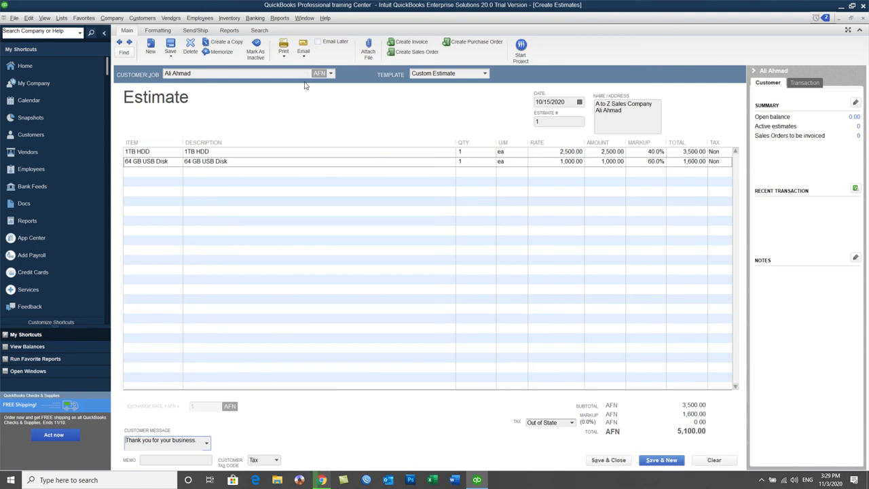
pyautogui.click(284, 57)
pyautogui.click(285, 65)
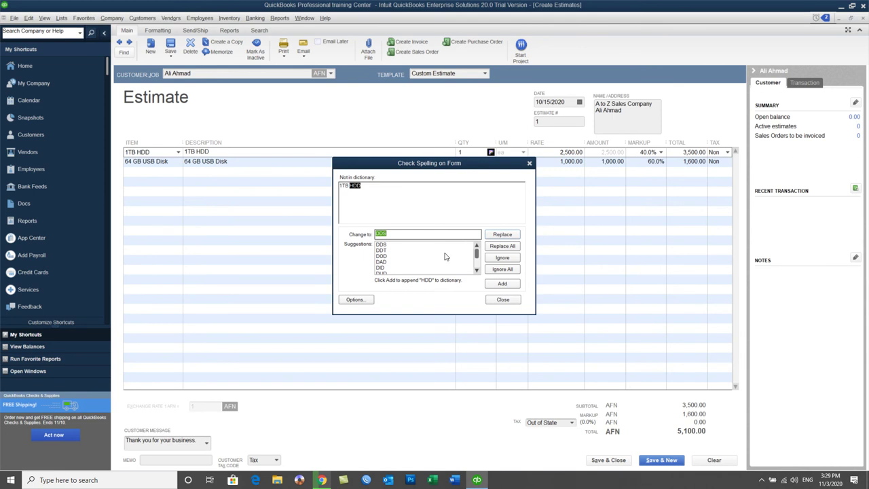
pyautogui.click(494, 271)
pyautogui.click(496, 270)
pyautogui.click(499, 268)
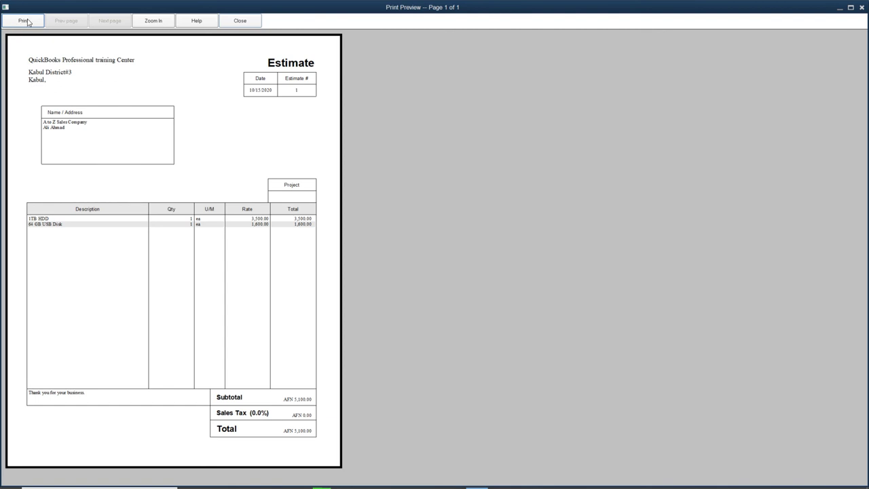
pyautogui.click(238, 21)
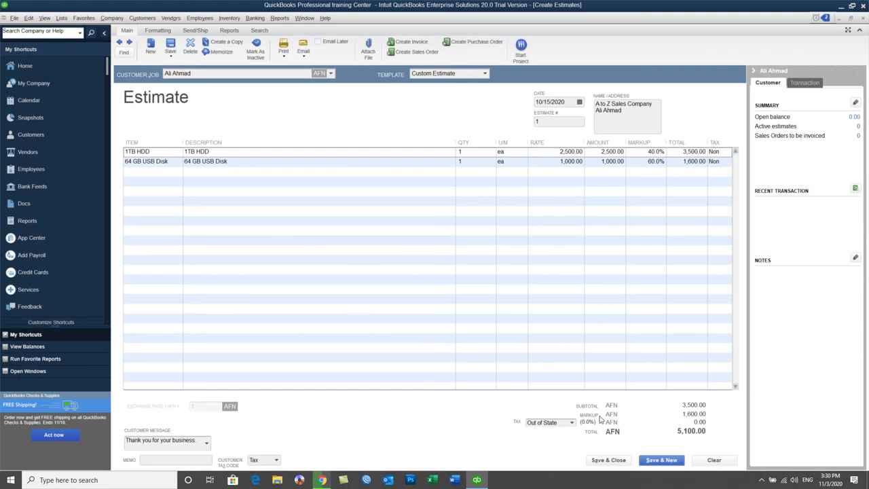
# - Save and close the estimate for the AFN customer, ignoring all flagged spellings
pyautogui.click(606, 460)
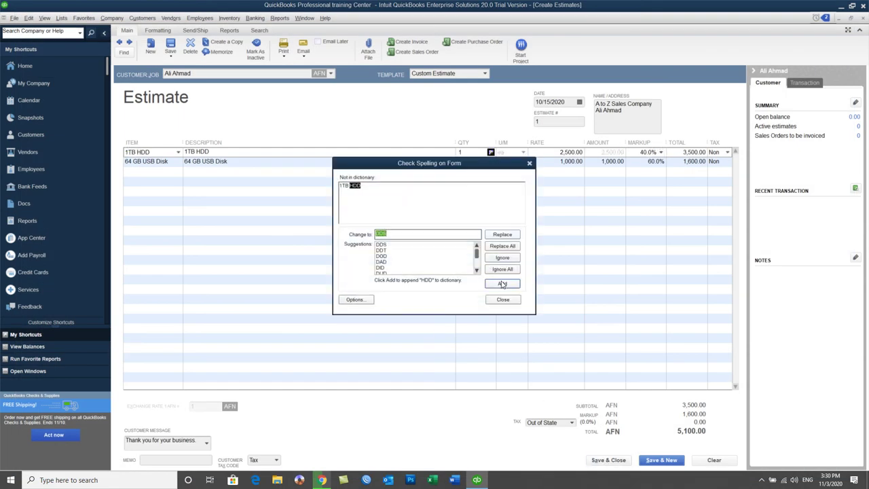
pyautogui.click(500, 271)
pyautogui.click(500, 271)
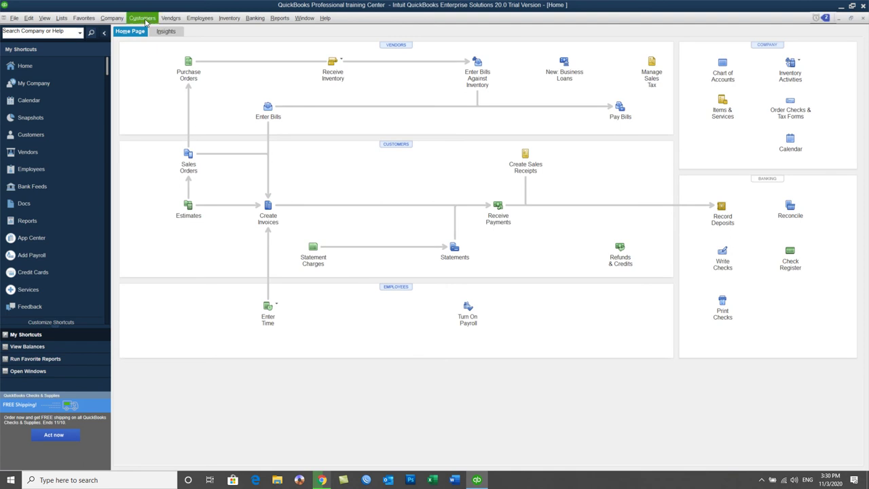
# - Review the transactions of the AFN customer and the USD customer in the Customer Center
pyautogui.click(146, 20)
pyautogui.click(144, 34)
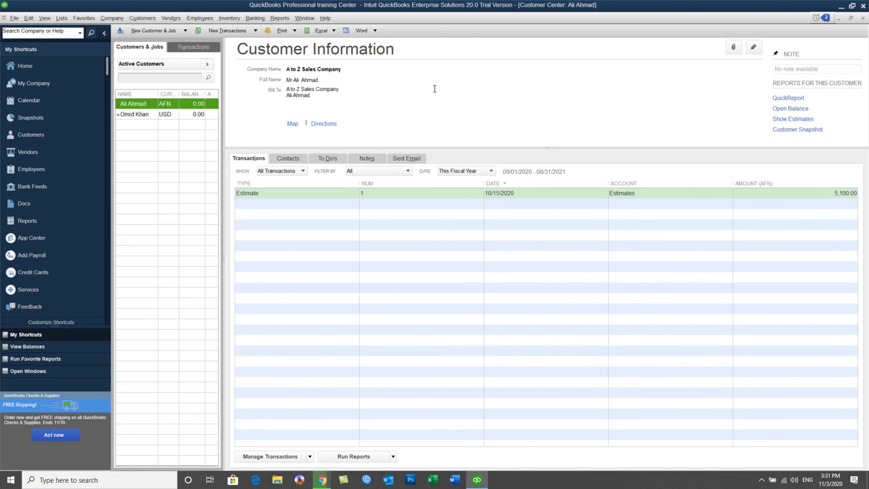
pyautogui.click(140, 117)
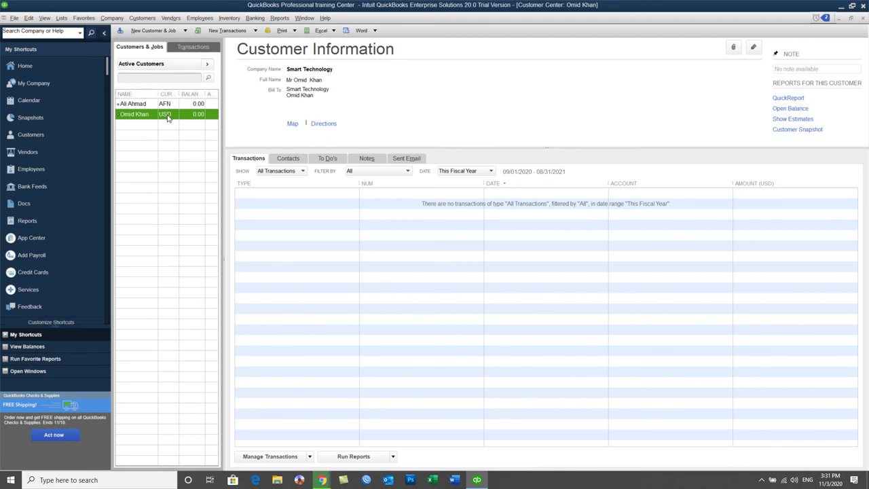
# - Start a new estimate for the USD customer, keeping the date 10/15/2020
pyautogui.click(143, 19)
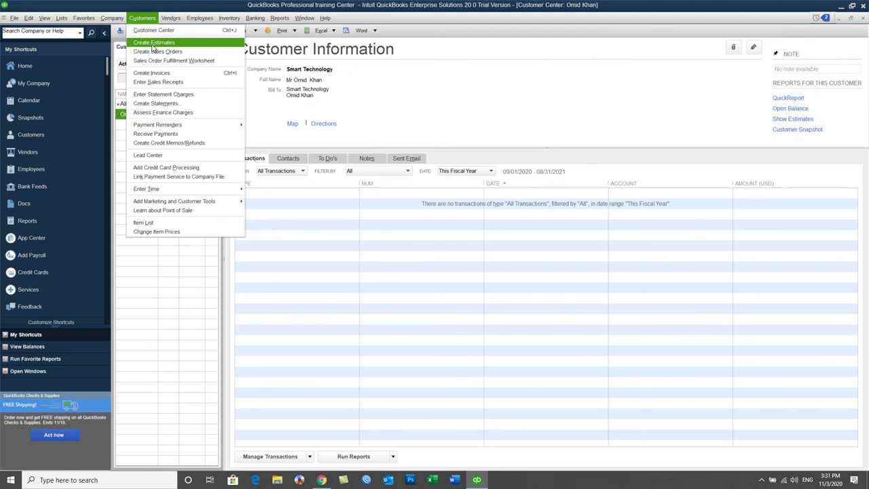
pyautogui.click(153, 43)
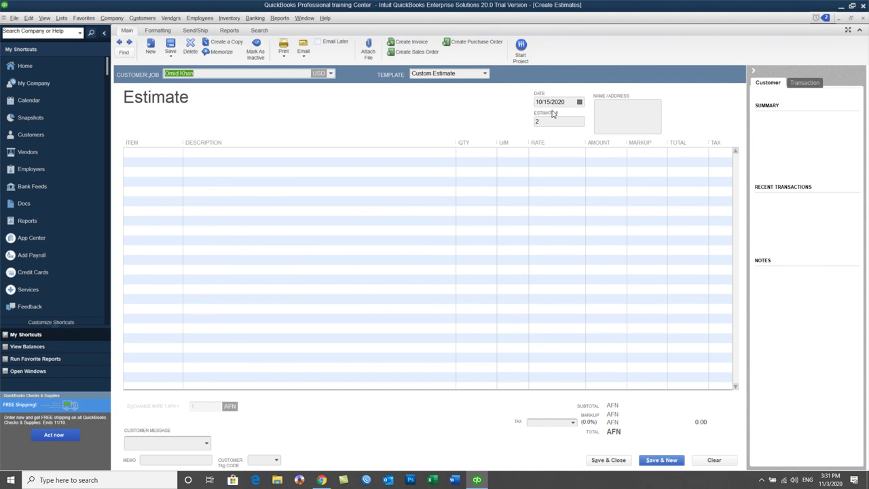
pyautogui.click(618, 113)
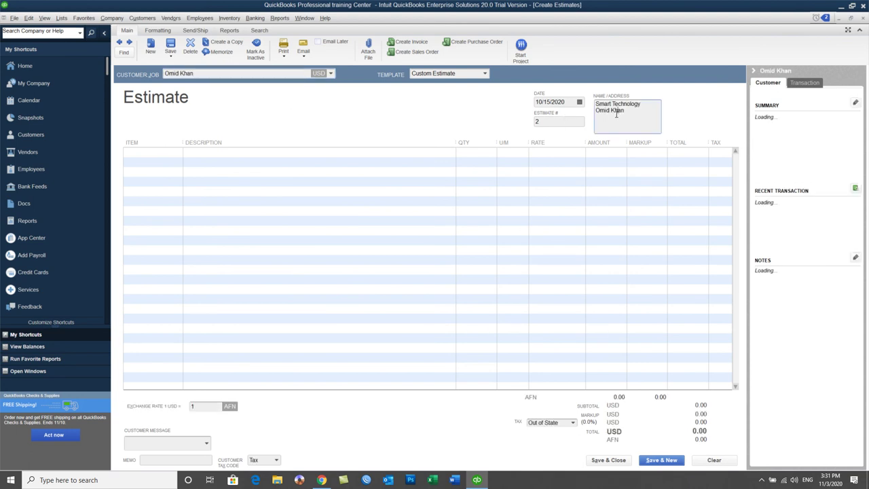
pyautogui.click(580, 103)
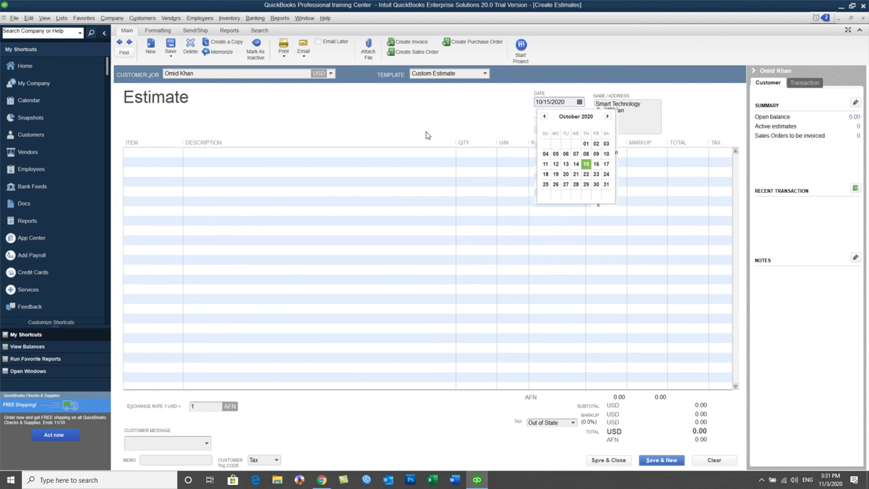
pyautogui.click(403, 112)
# - Set the USD estimate's exchange rate to 77 AFN per USD
pyautogui.click(170, 154)
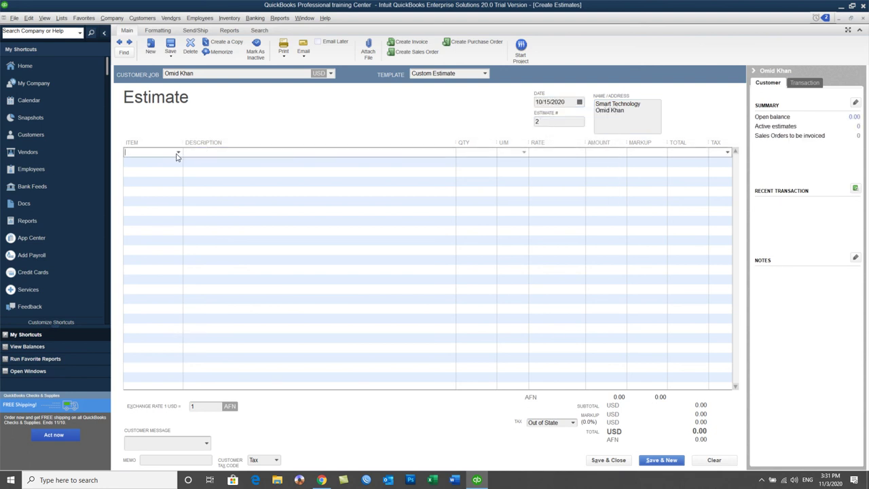
pyautogui.click(177, 155)
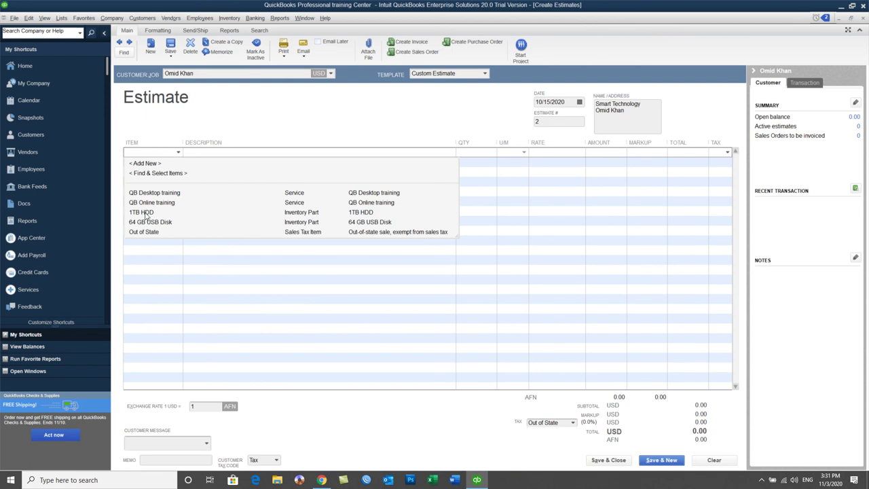
pyautogui.click(170, 120)
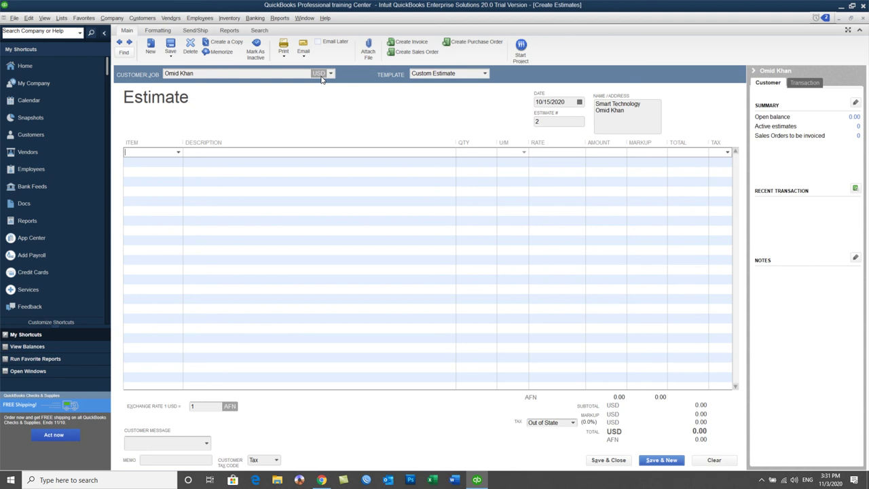
pyautogui.click(204, 407)
pyautogui.write('7')
pyautogui.click(550, 121)
# - Add the inventory items 1TB HDD and 64 GB USB Disk to the first two lines of the USD estimate
pyautogui.click(170, 152)
pyautogui.click(179, 152)
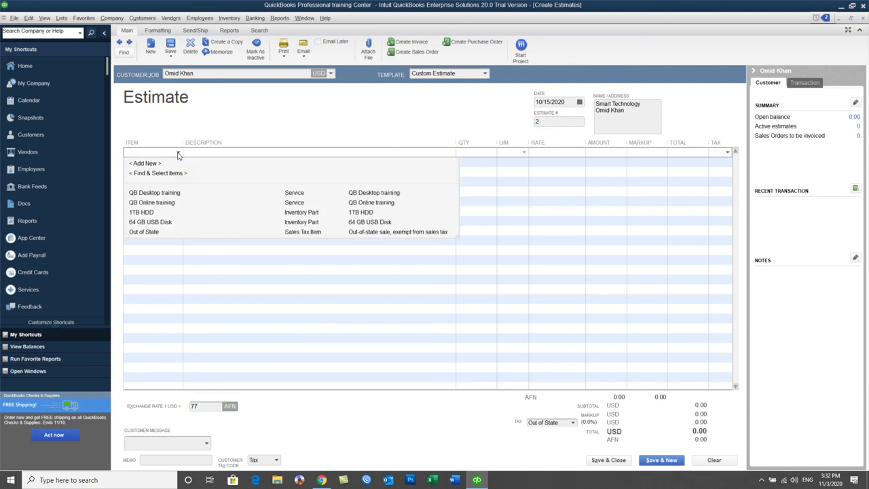
pyautogui.click(143, 212)
pyautogui.click(175, 162)
pyautogui.click(178, 162)
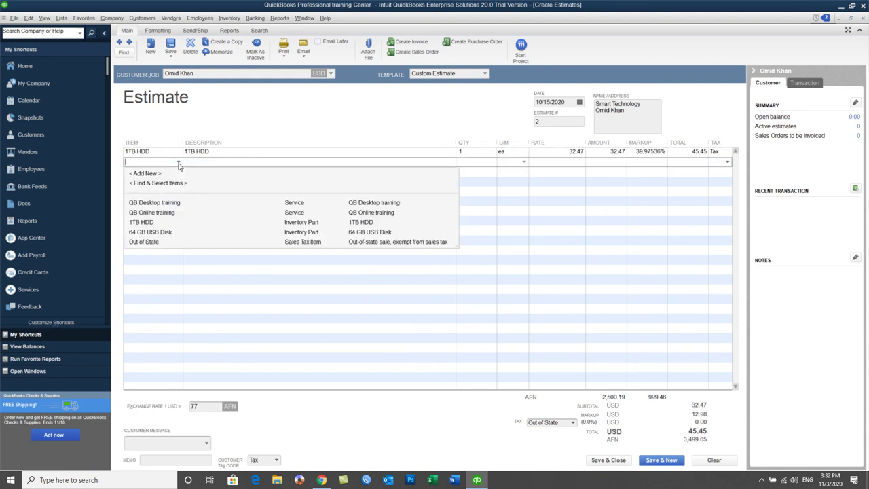
pyautogui.click(147, 232)
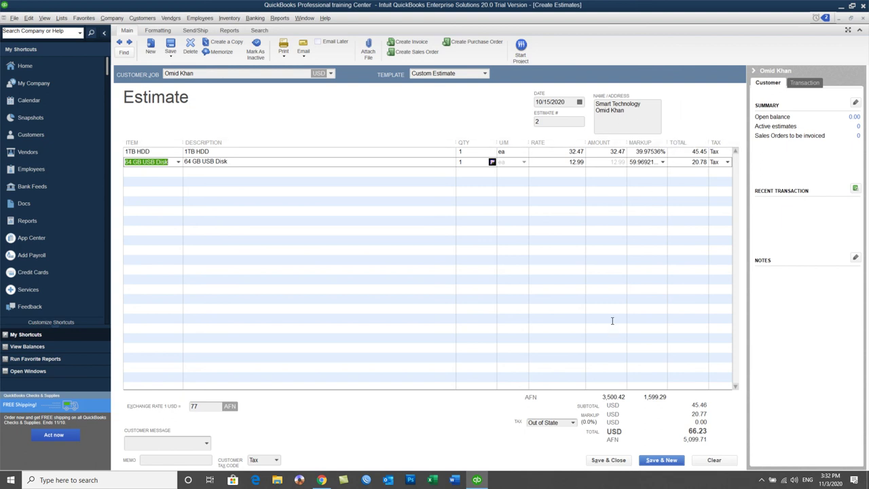
# - Preview the printout of the USD customer's estimate, ignoring flagged spellings, and close the preview
pyautogui.click(288, 57)
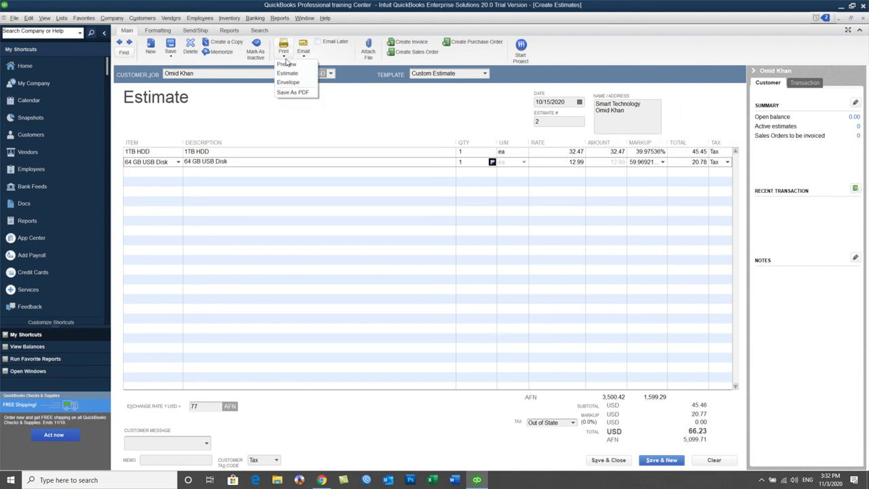
pyautogui.click(286, 64)
pyautogui.click(174, 214)
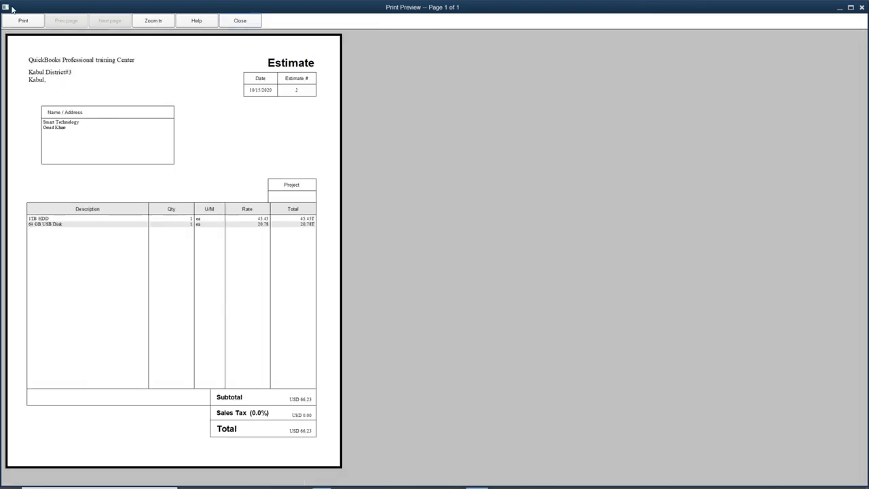
pyautogui.click(241, 20)
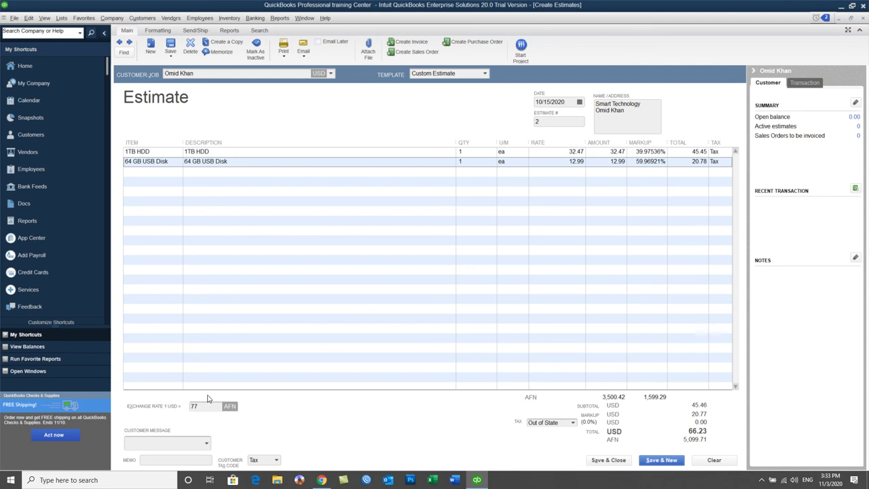
# - Save and close the USD customer's estimate, ignoring all flagged spellings
pyautogui.click(604, 461)
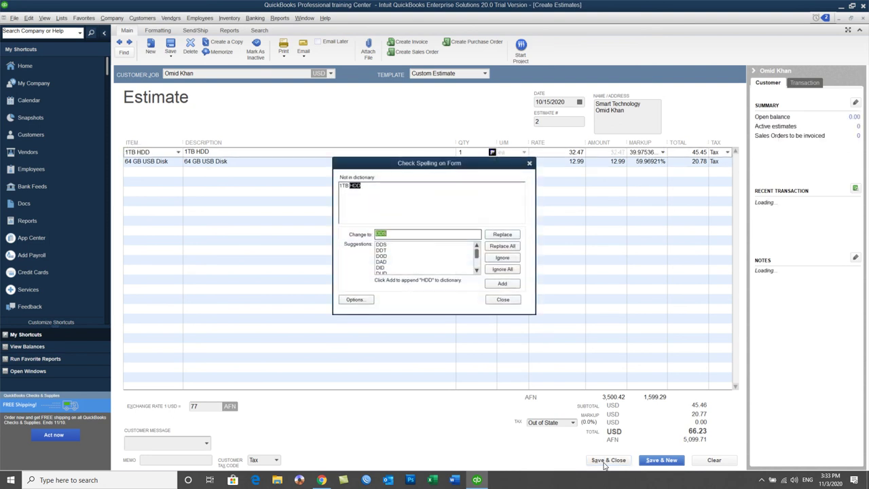
pyautogui.click(502, 269)
pyautogui.click(502, 270)
pyautogui.click(503, 269)
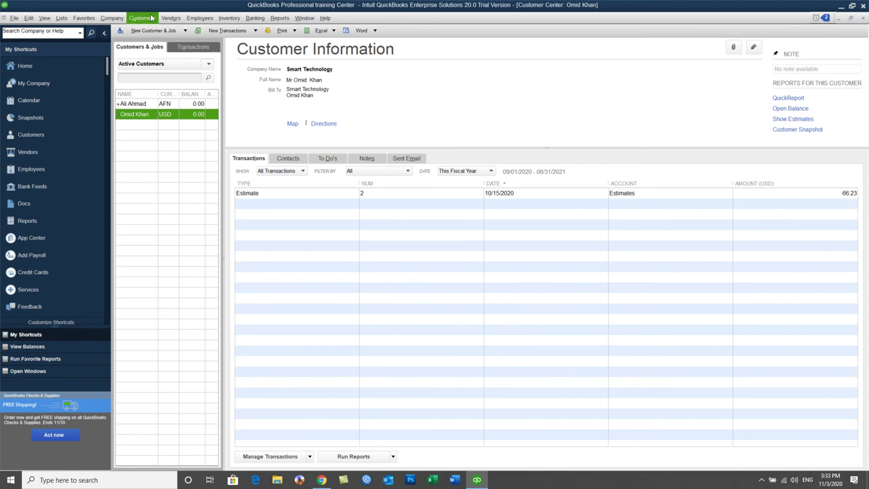
# - Start another estimate for the USD customer and set its date to 10/16/2020
pyautogui.click(150, 18)
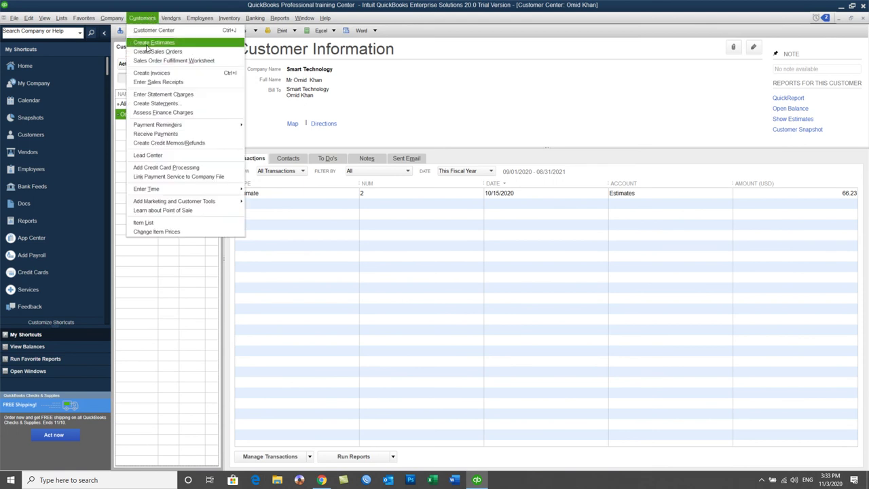
pyautogui.click(148, 47)
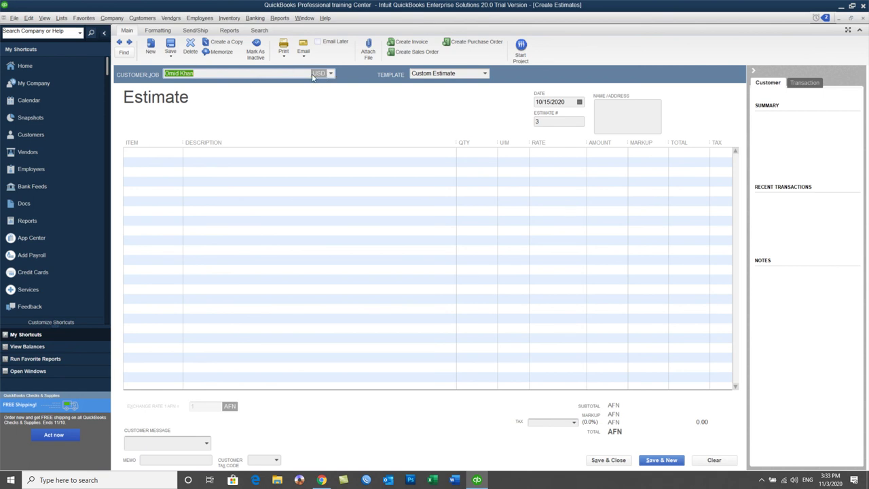
pyautogui.click(547, 122)
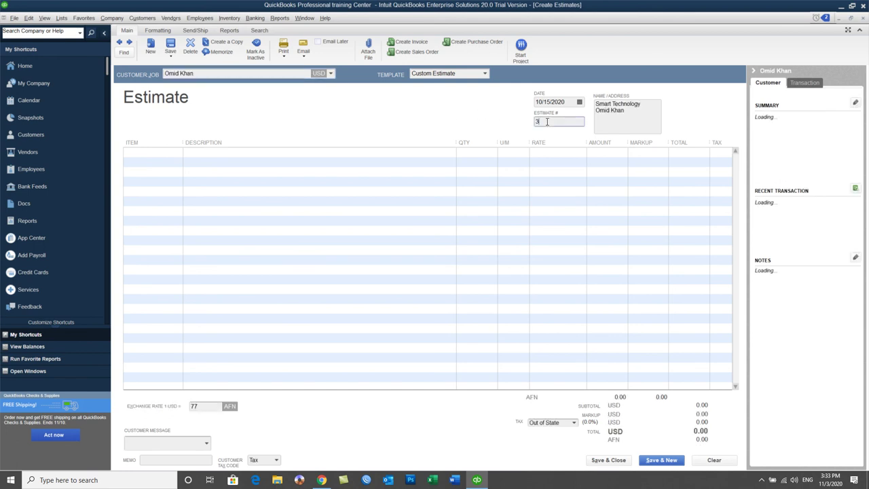
pyautogui.click(206, 407)
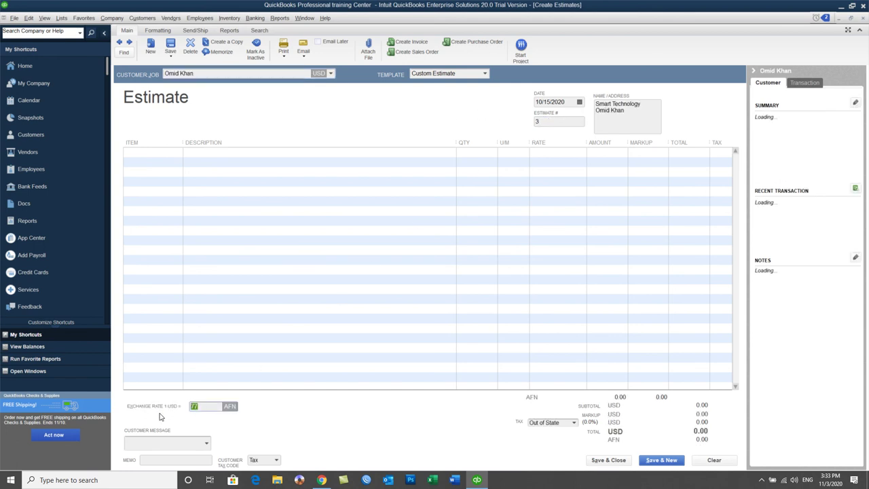
pyautogui.click(579, 103)
pyautogui.click(593, 164)
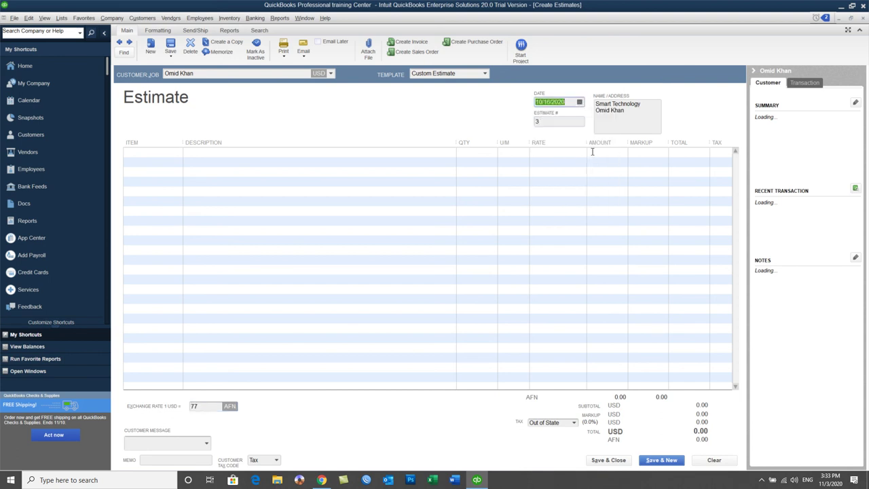
pyautogui.click(616, 121)
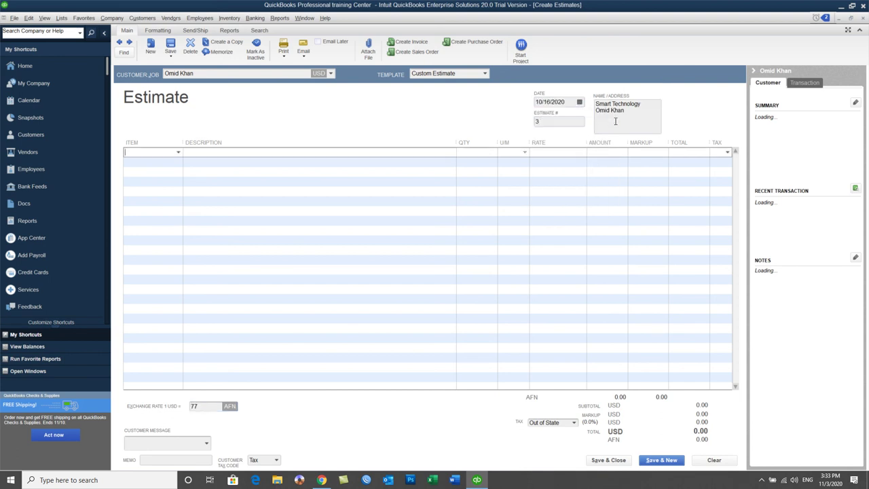
# - Set the exchange rate of the 10/16/2020 estimate to 1 AFN per USD
pyautogui.click(375, 238)
pyautogui.click(214, 406)
pyautogui.write('1')
pyautogui.press('Tab')
pyautogui.click(174, 145)
pyautogui.press('Escape')
# - Add 1TB HDD and 64 GB USB Disk to the 10/16/2020 estimate to see amounts at the exchange rate of 1
pyautogui.click(178, 152)
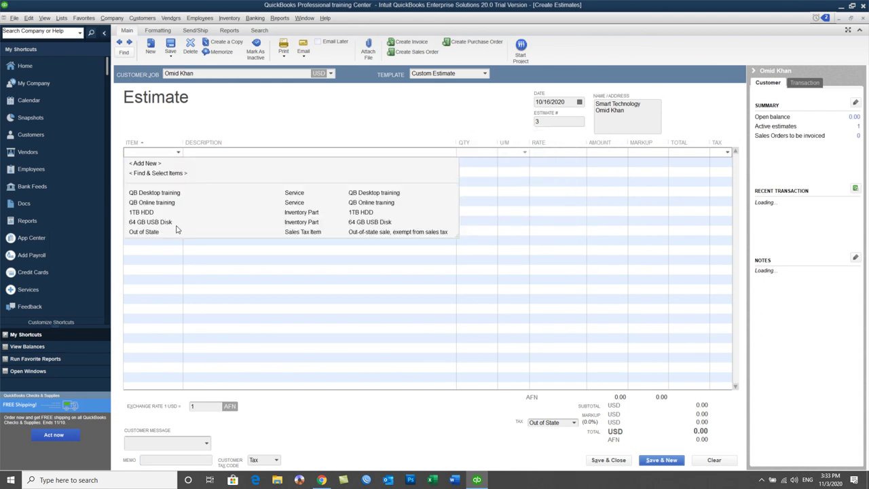
pyautogui.click(149, 210)
pyautogui.click(175, 162)
pyautogui.click(178, 162)
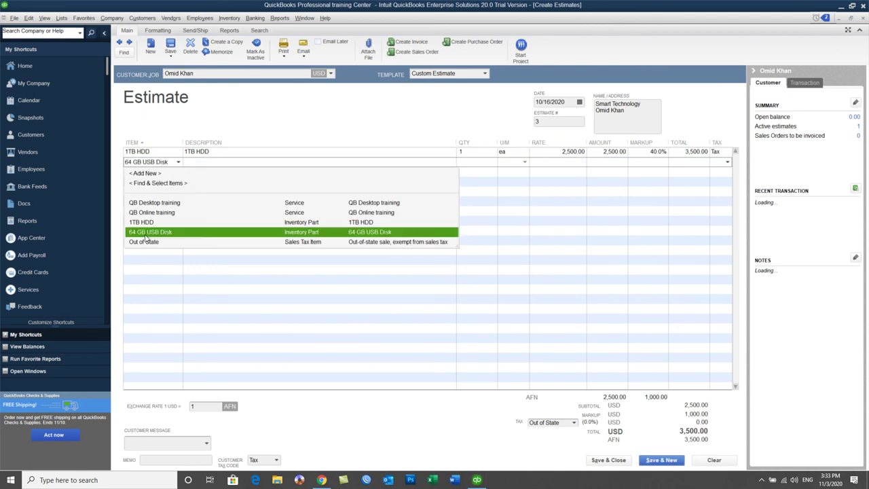
pyautogui.click(151, 232)
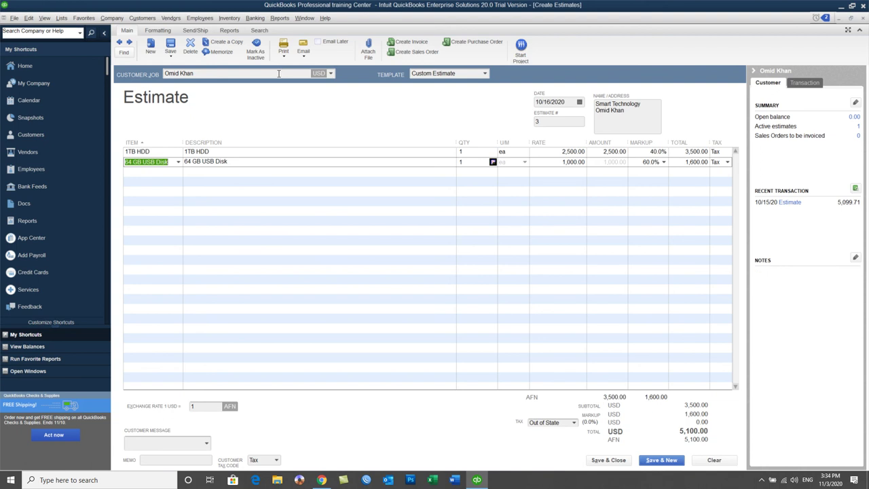
# - Check the exchange rate field and close the 10/16/2020 estimate without recording it
pyautogui.click(200, 405)
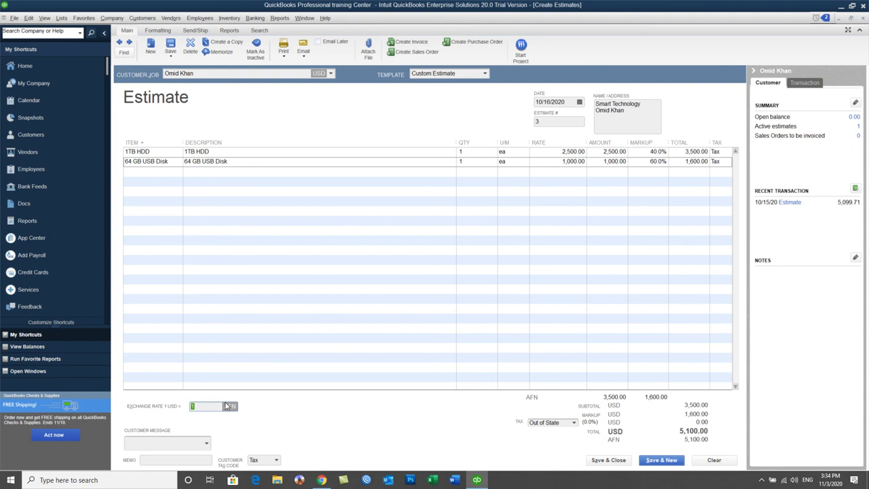
pyautogui.click(862, 18)
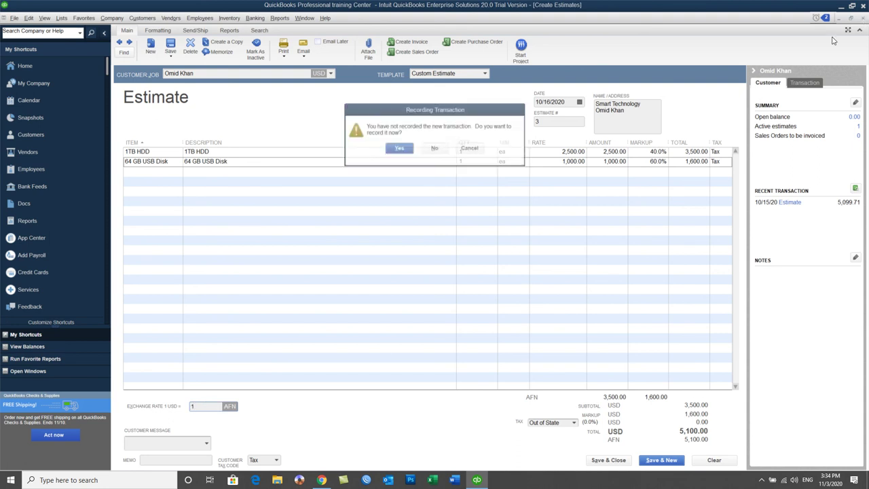
pyautogui.click(434, 148)
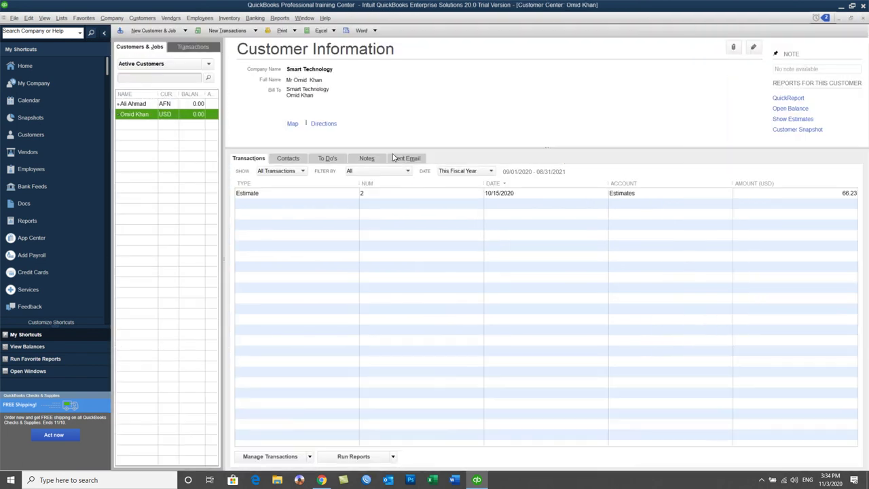
# - Review the saved estimate in the USD customer's transaction list and look through the available customer transaction commands
pyautogui.click(141, 18)
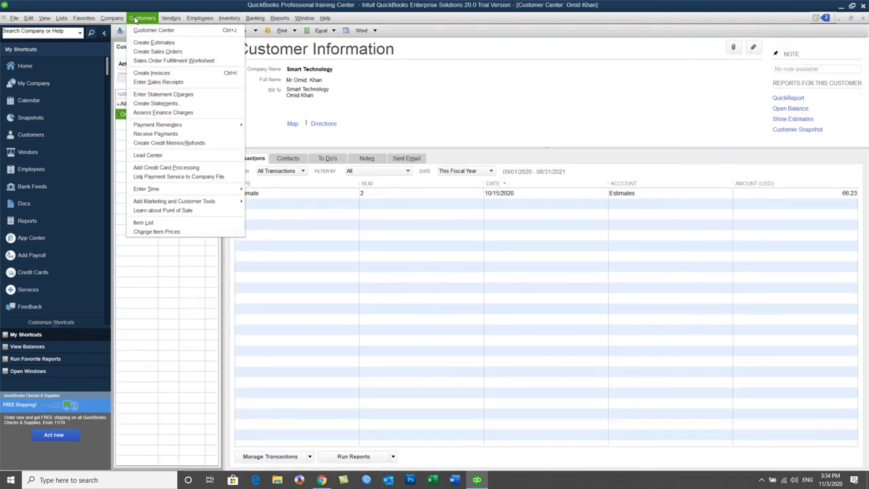
pyautogui.click(475, 115)
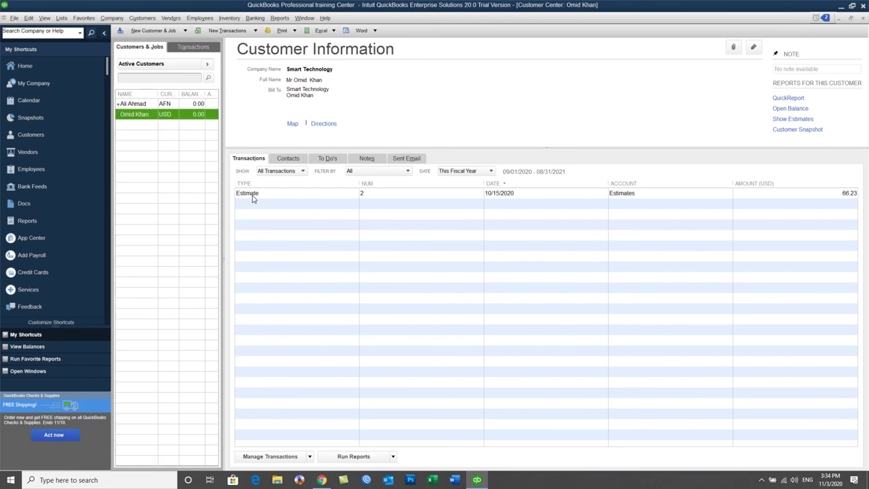
pyautogui.click(293, 194)
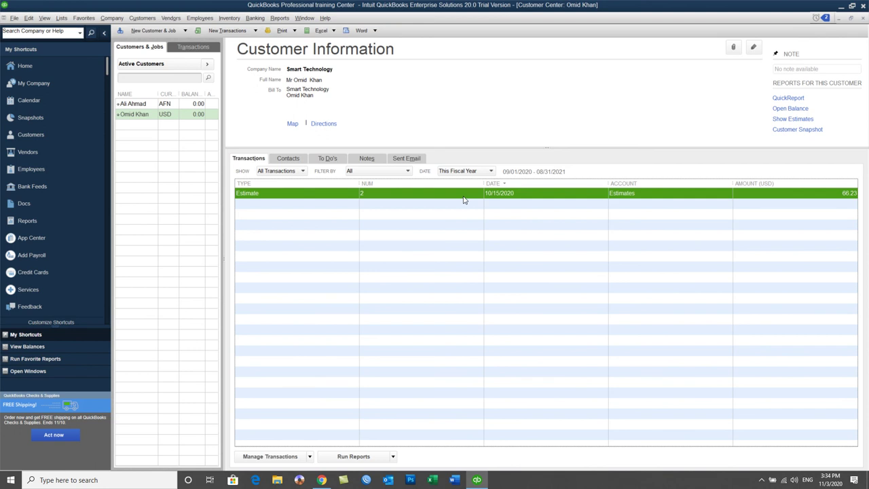
pyautogui.click(170, 17)
pyautogui.moveTo(149, 20)
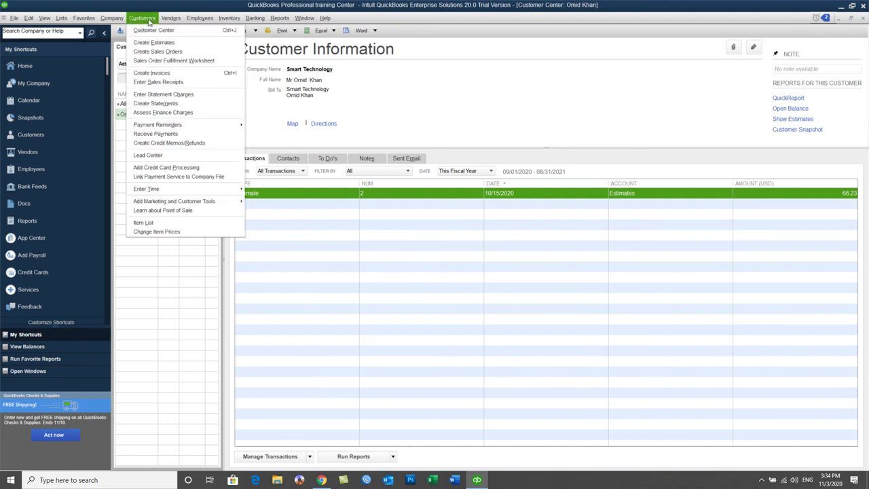